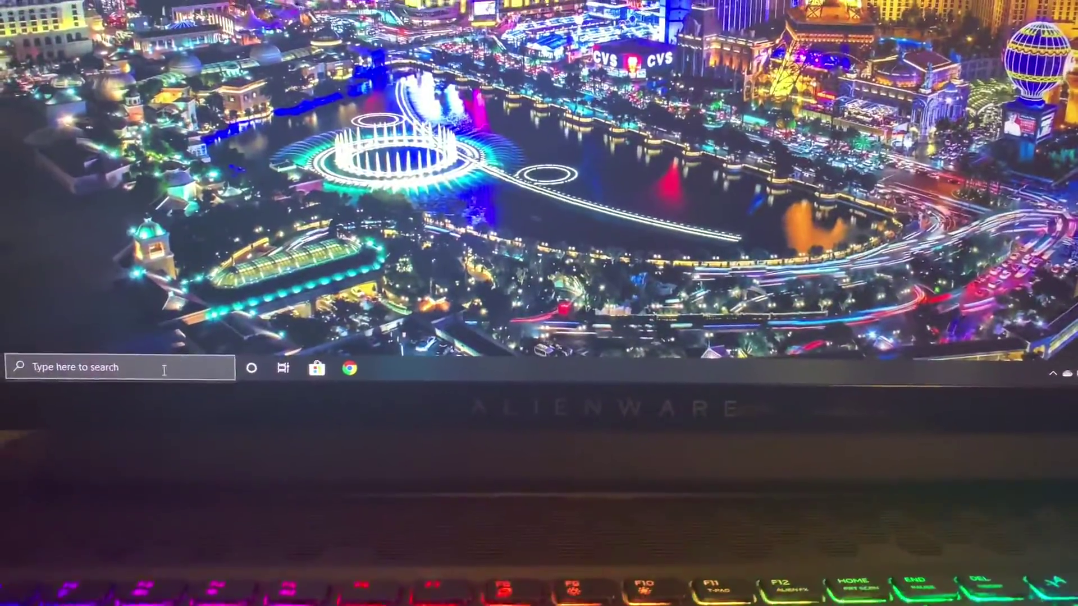
Step: Search for 'disk' and launch 'Create and format hard disk partitions' (Disk Management)
{"action": "left_click", "coordinate": [164, 369]}
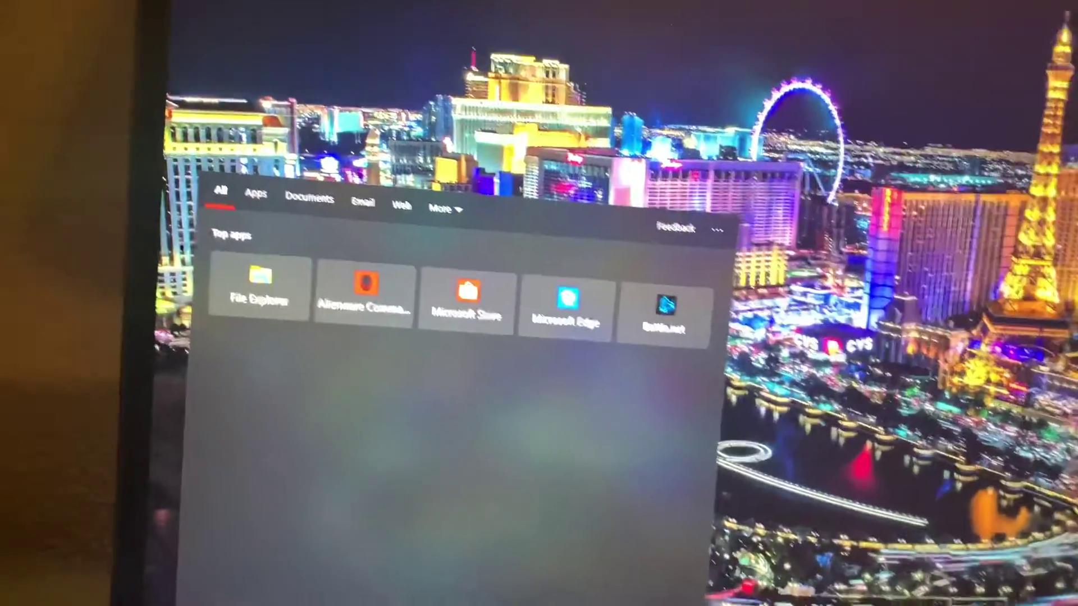
{"action": "type", "text": "disk"}
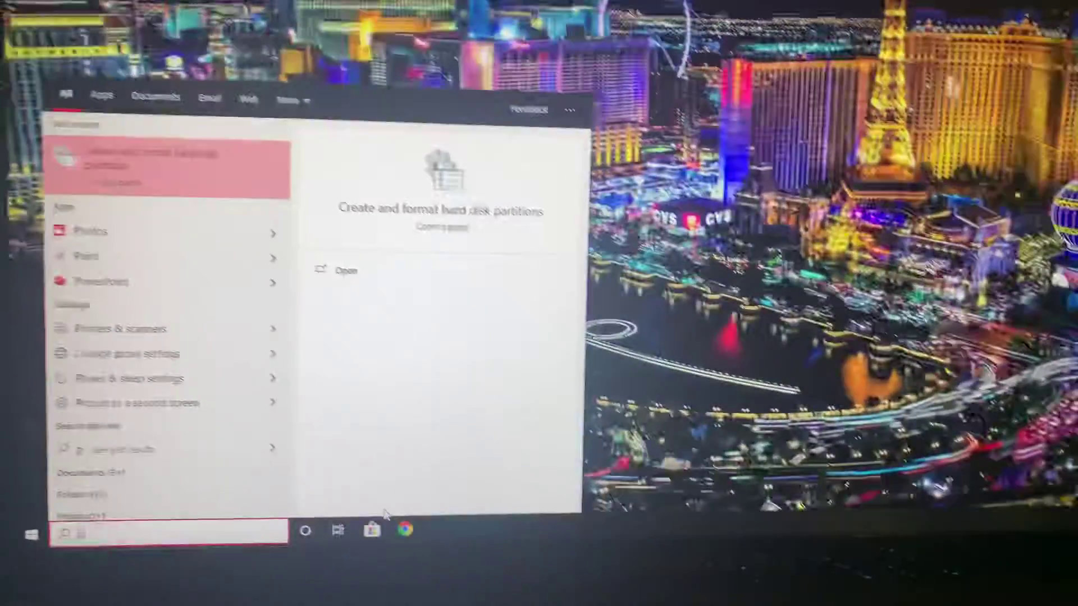
{"action": "key", "text": "Return"}
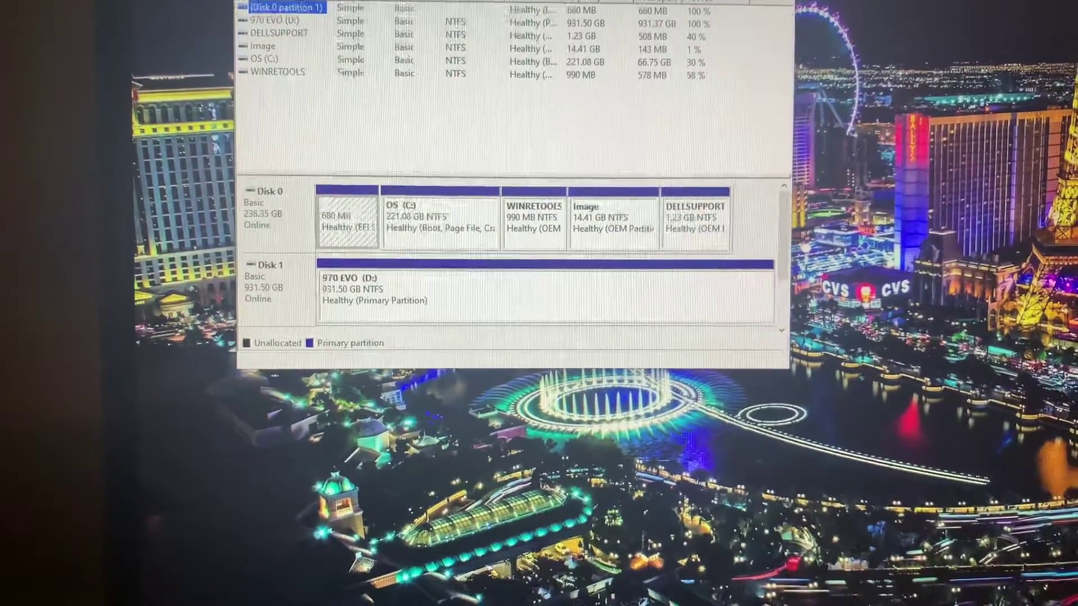
Step: Close Disk Management and launch Windows Memory Diagnostic from a 'windows m' search
{"action": "key", "text": "alt+F4"}
{"action": "key", "text": "super+s"}
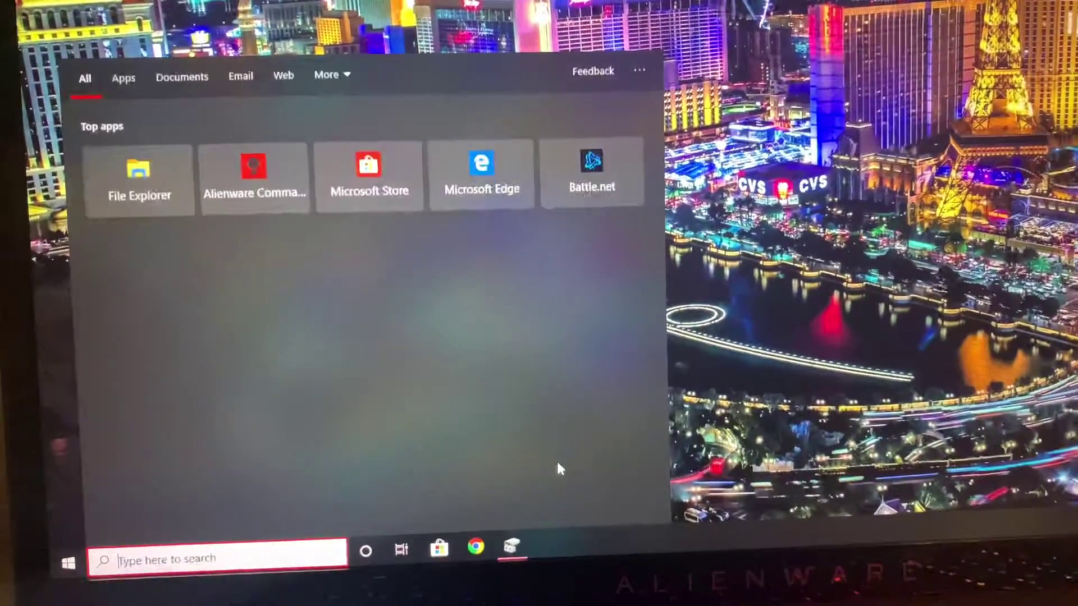
{"action": "type", "text": "w"}
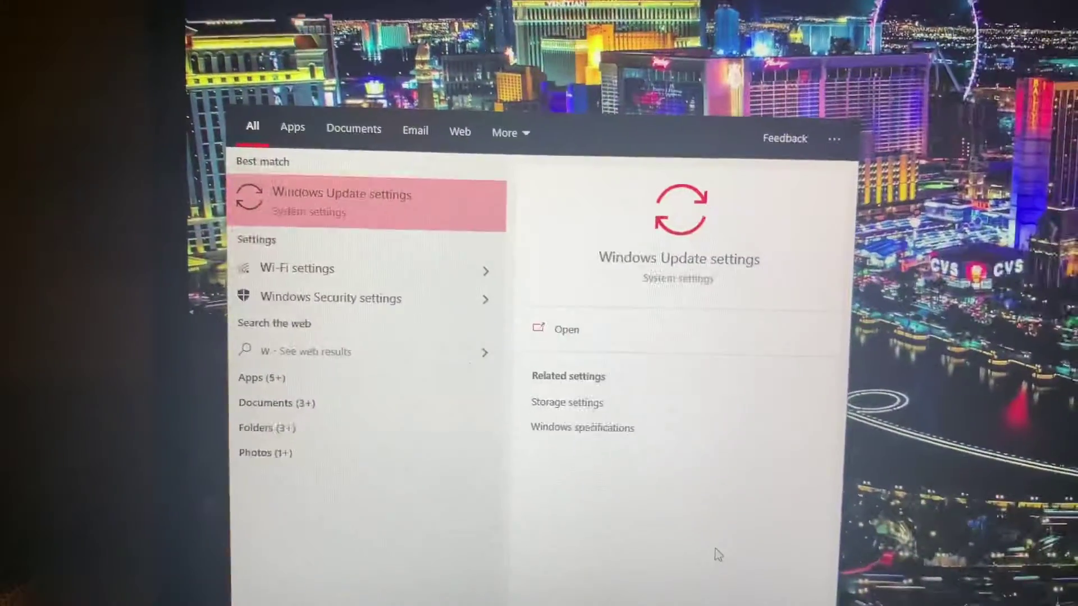
{"action": "type", "text": "indows"}
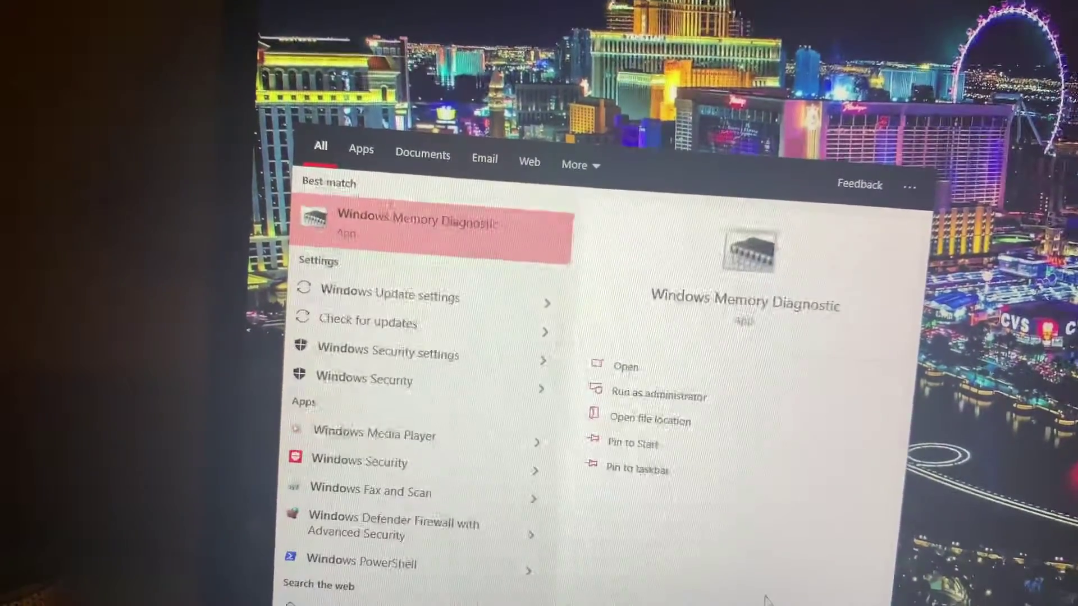
{"action": "type", "text": " m"}
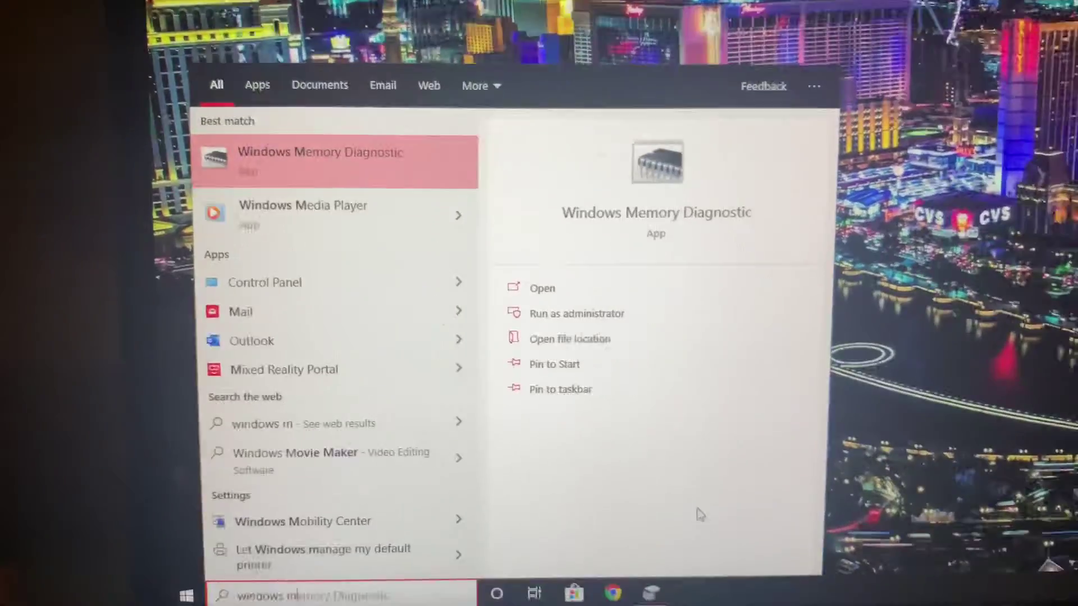
{"action": "key", "text": "Return"}
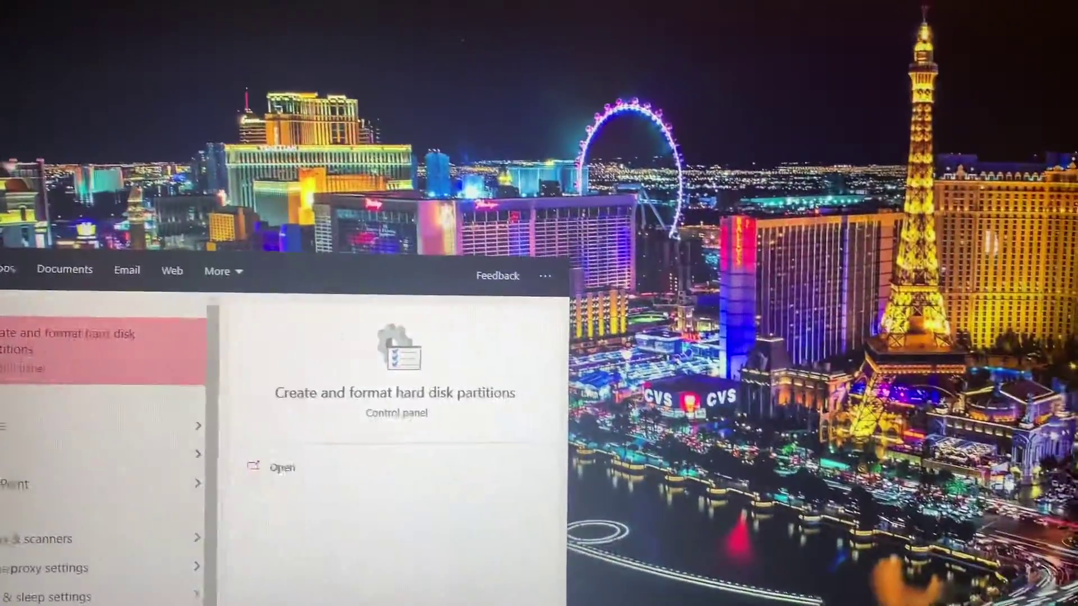
Step: Reopen Disk Management via 'Create and format hard disk partitions' to show Disk 0 and 970 EVO (D:)
{"action": "left_click", "coordinate": [46, 353]}
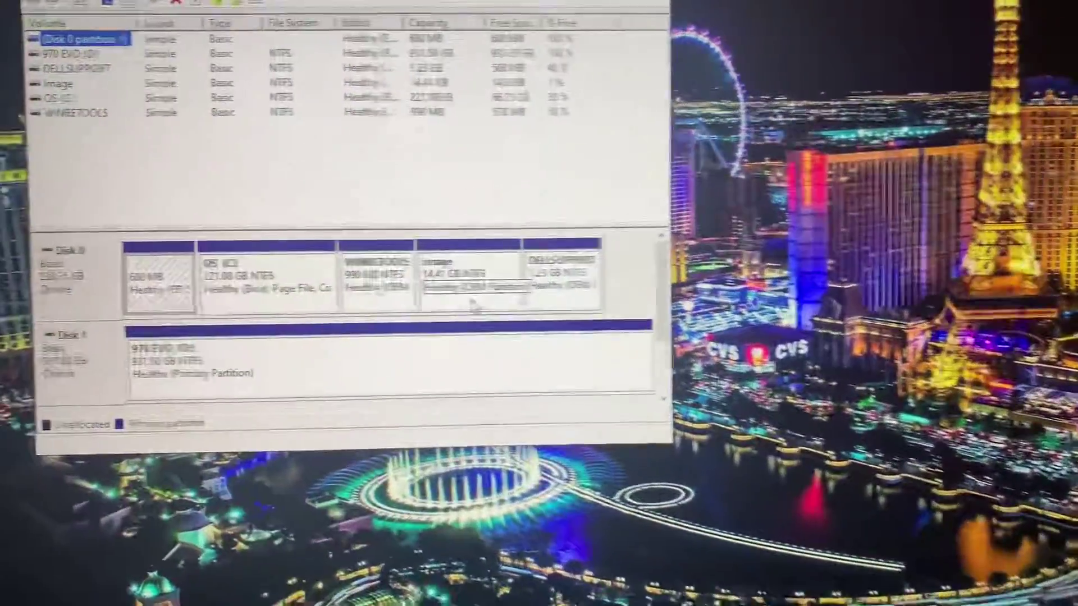